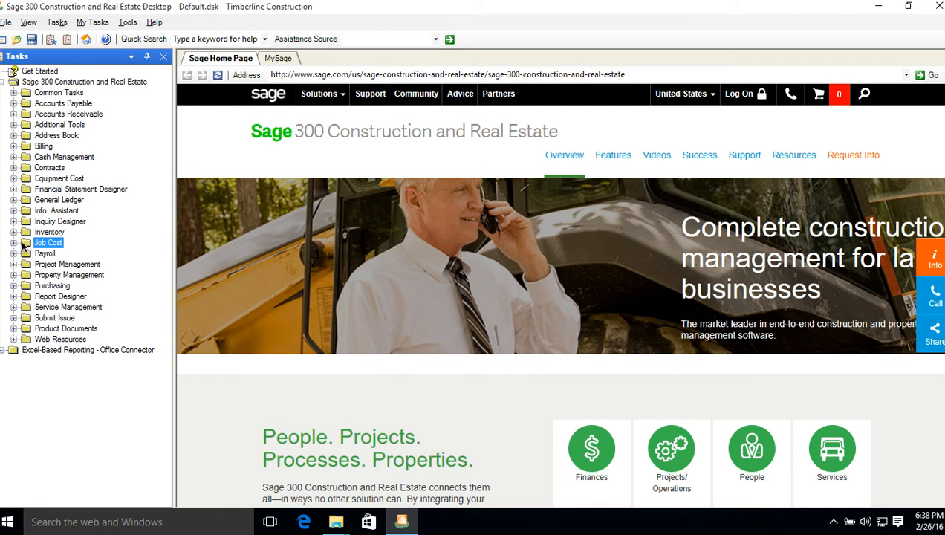
Open the Report Manager from the Job Cost reports and enlarge its window
left_click(14, 245)
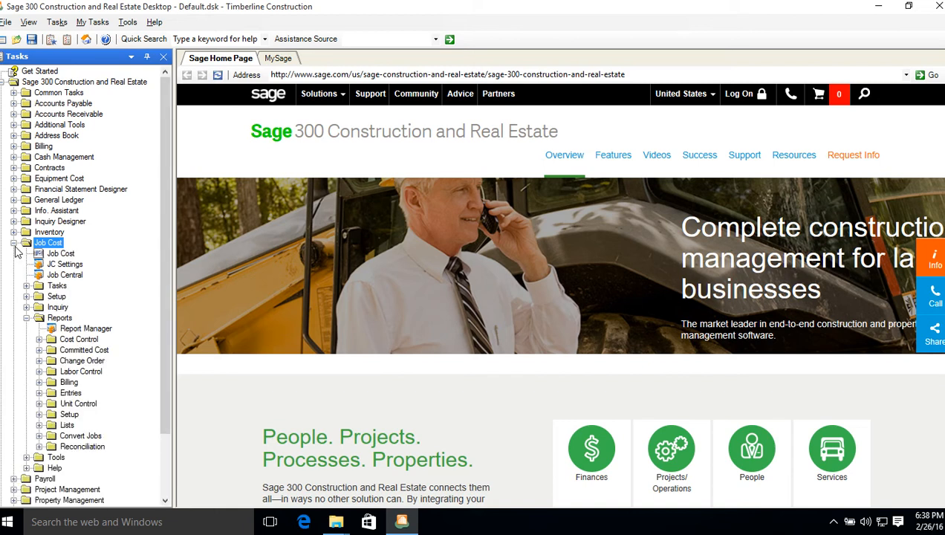
left_click(27, 319)
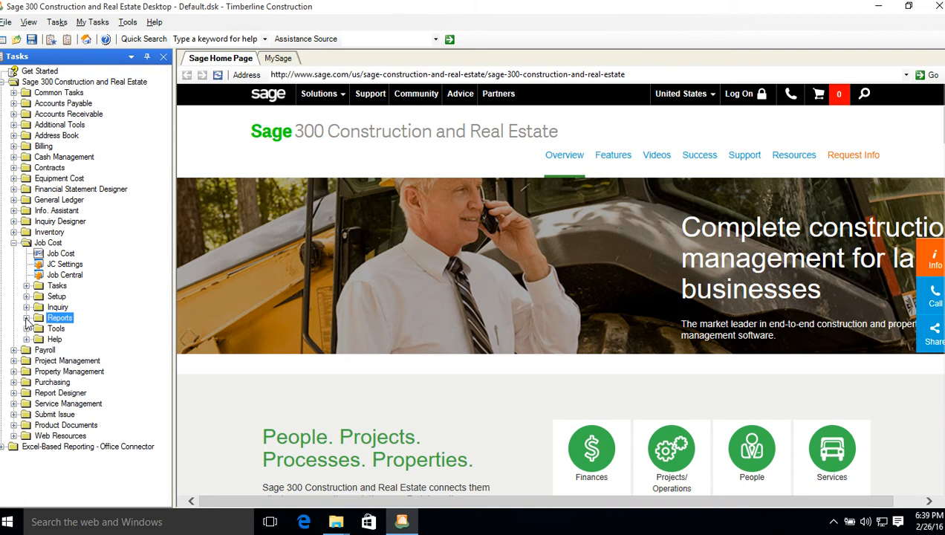
left_click(26, 319)
left_click(77, 331)
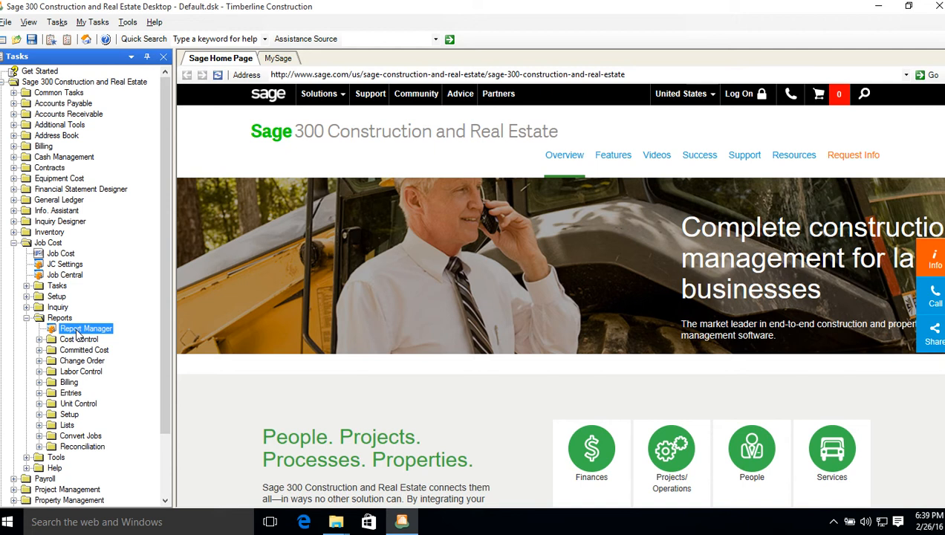
double_click(78, 329)
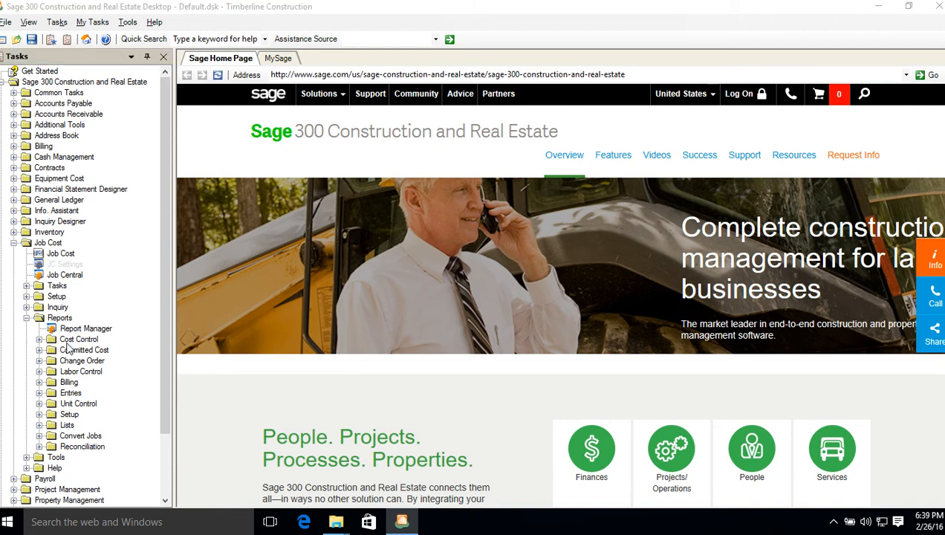
left_click_drag(596, 147, 536, 104)
left_click_drag(673, 399, 765, 484)
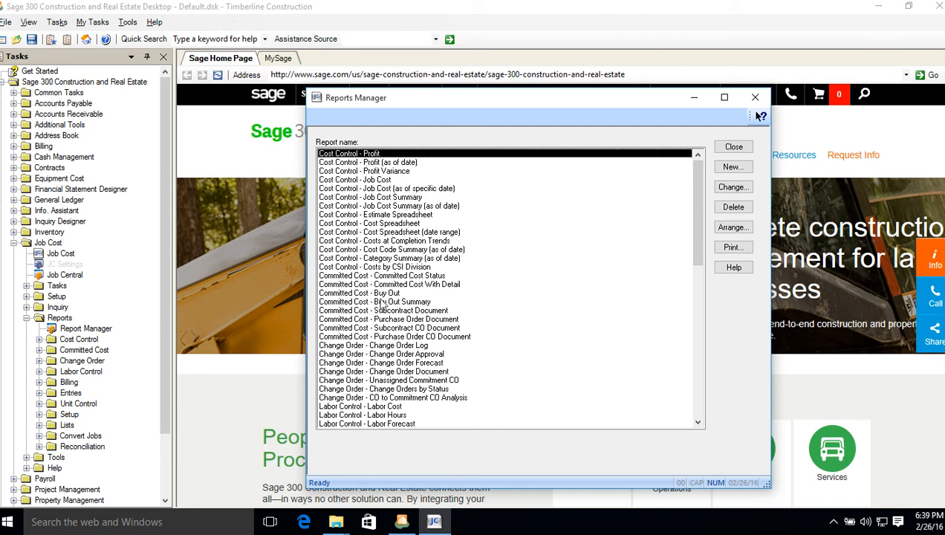
Start a new report entry named "Job Profit and Loss" in a new menu group called "Custom"
left_click(733, 167)
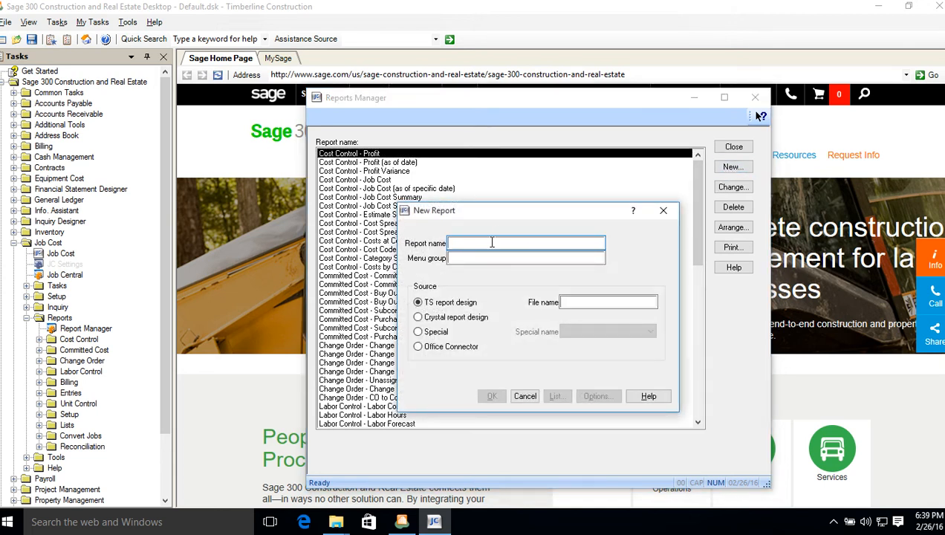
type("Job Pro")
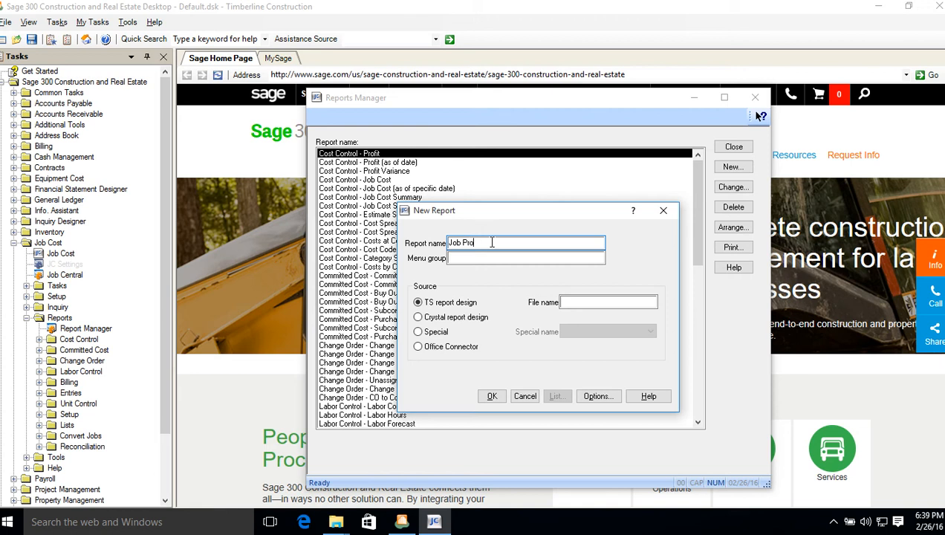
type("fit and Loss")
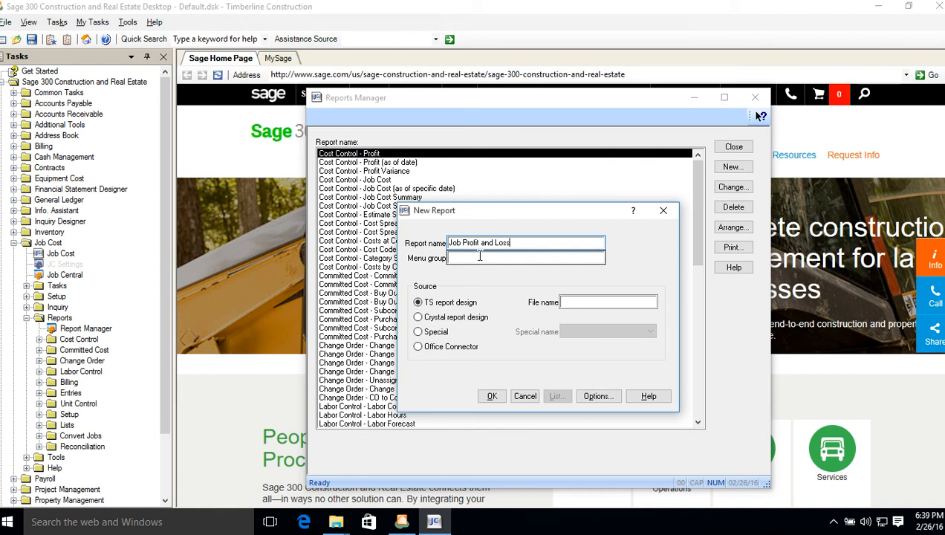
left_click(477, 258)
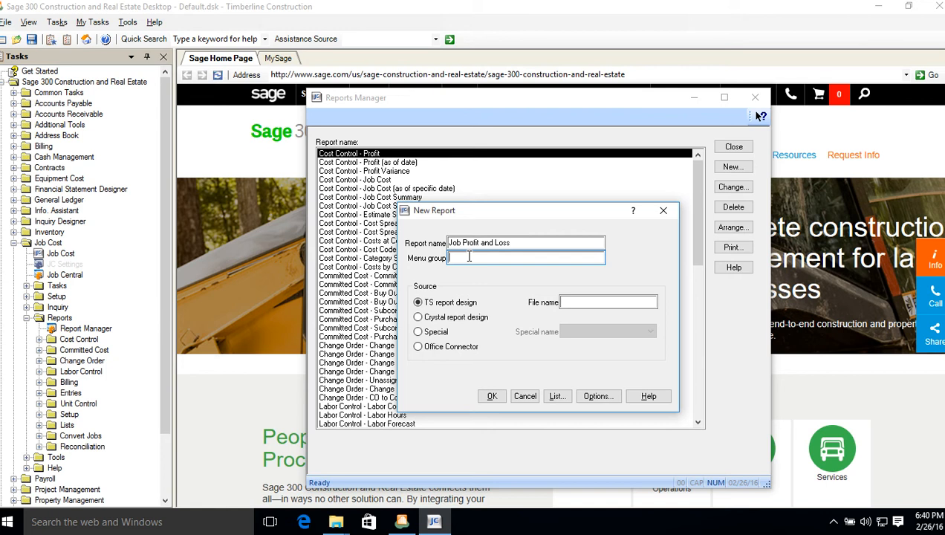
left_click(556, 397)
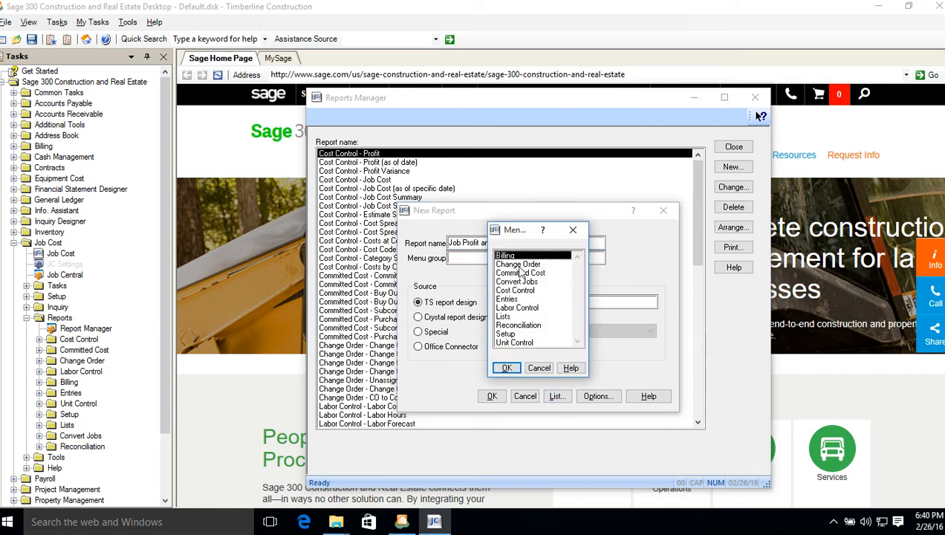
left_click(533, 369)
left_click(486, 259)
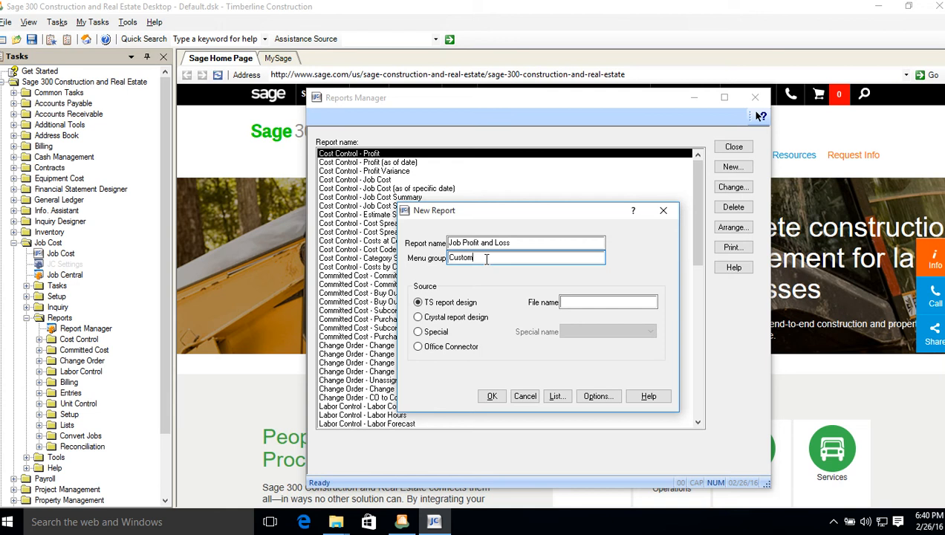
Set the report source to Crystal report design and choose the file "Job P&L (Cr)" from the Downloads folder
left_click(419, 318)
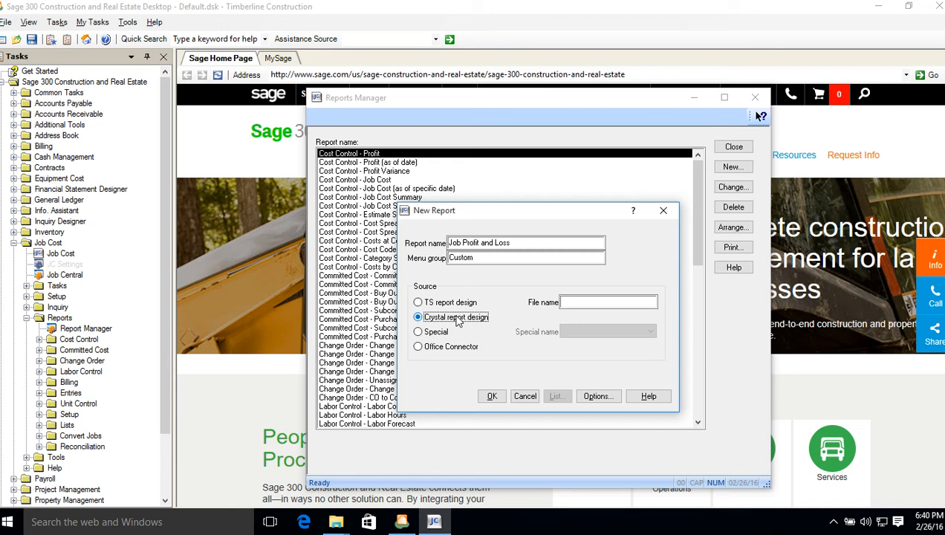
left_click(599, 303)
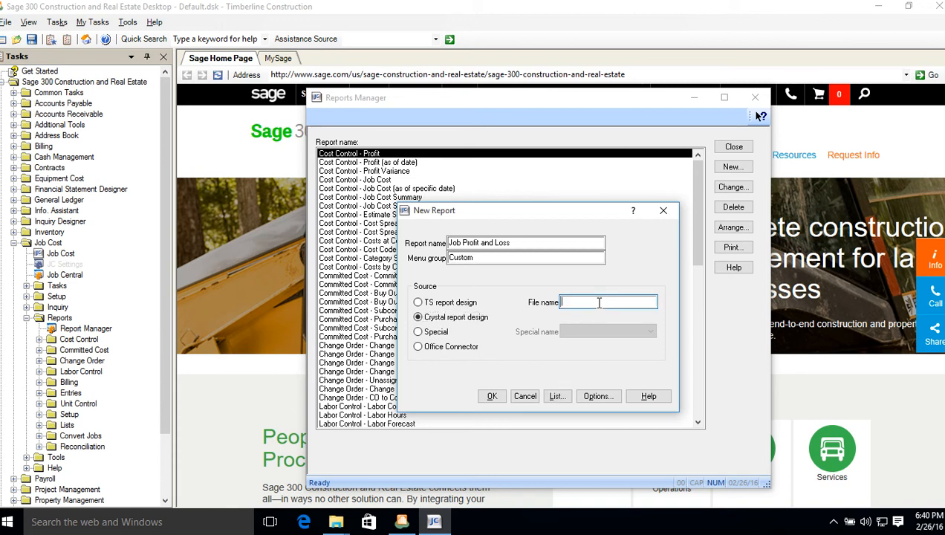
left_click(557, 398)
left_click(524, 184)
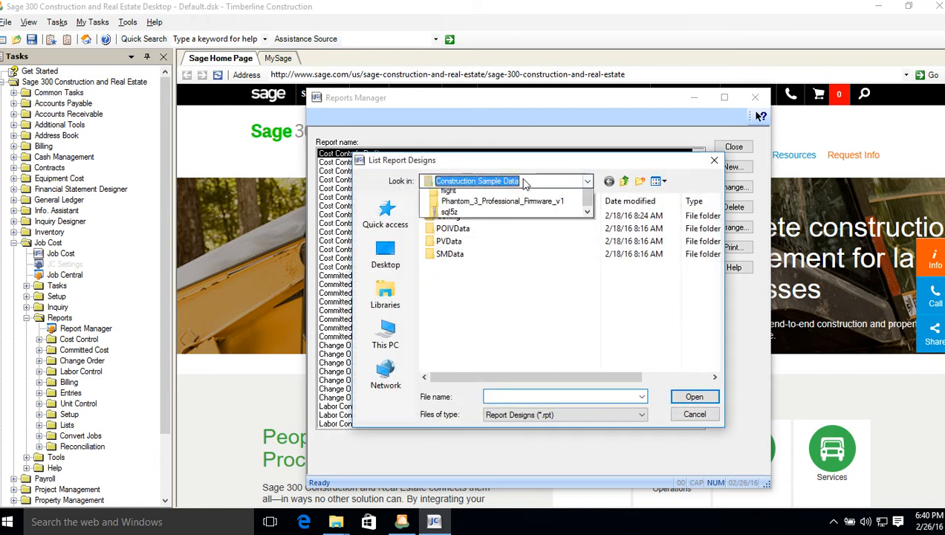
left_click(524, 184)
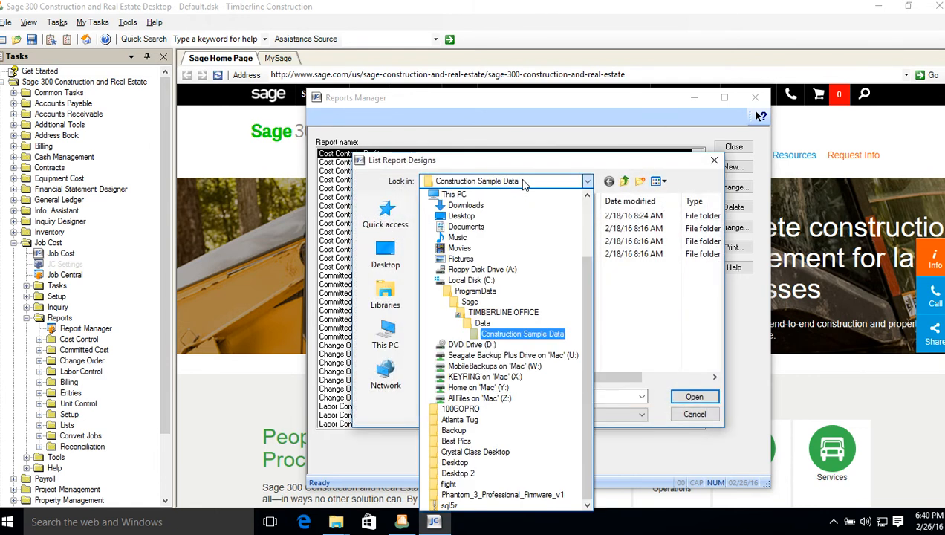
left_click(483, 207)
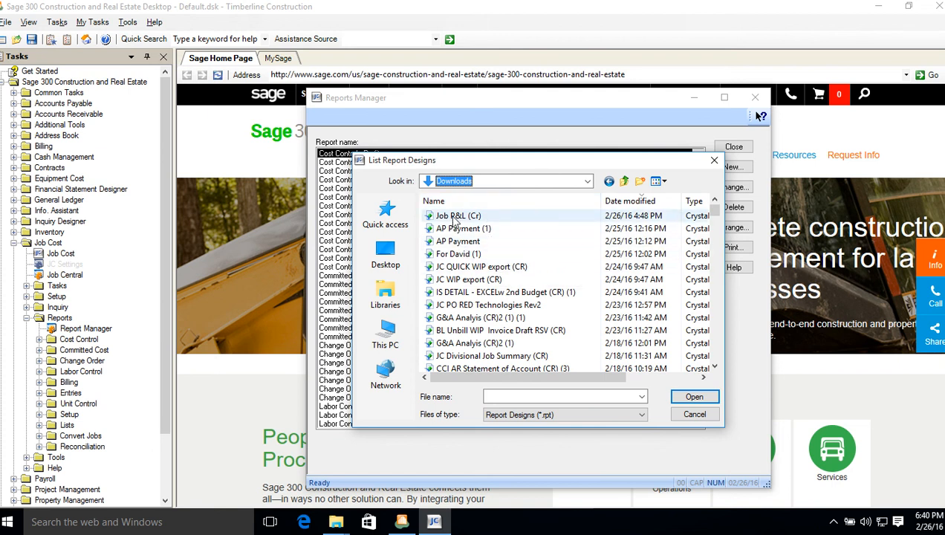
left_click(467, 216)
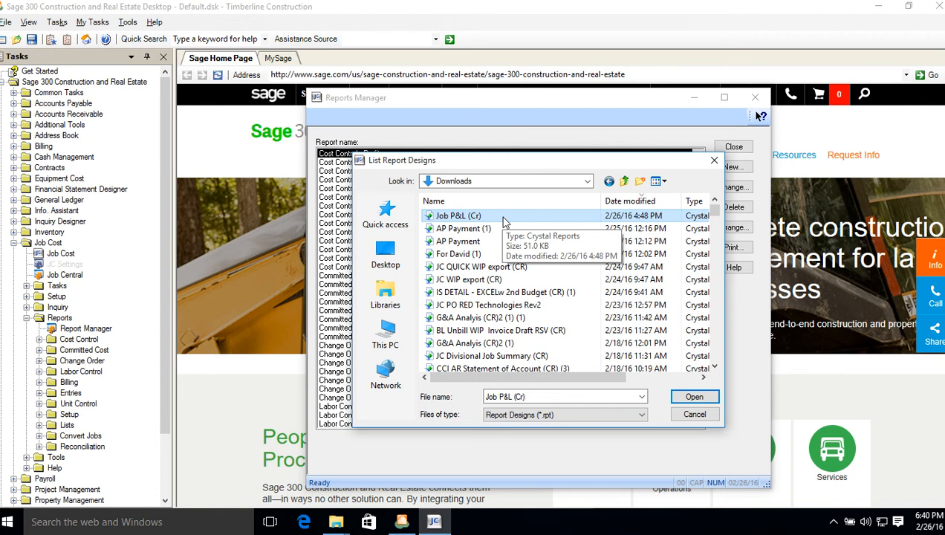
left_click(694, 396)
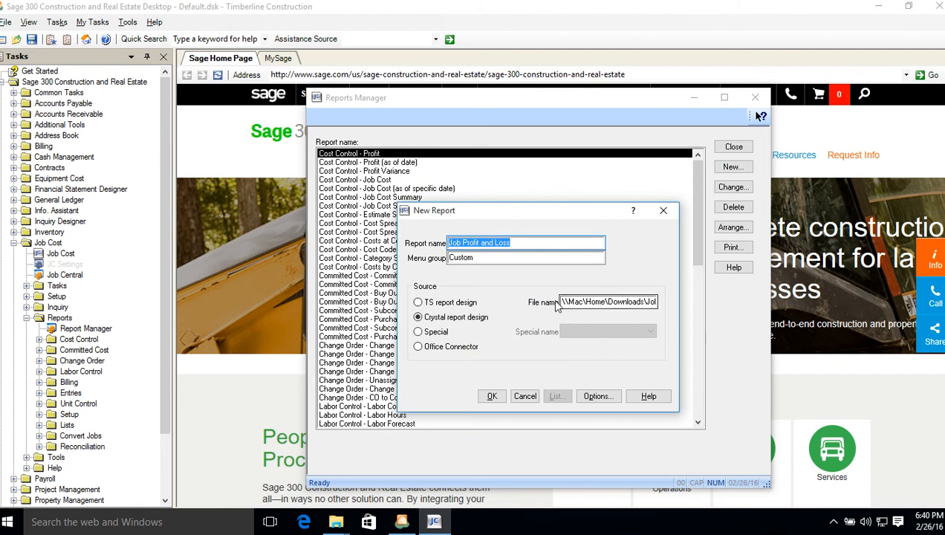
Check the report's file path, save the new report entry and close the Reports Manager
left_click_drag(568, 303, 688, 305)
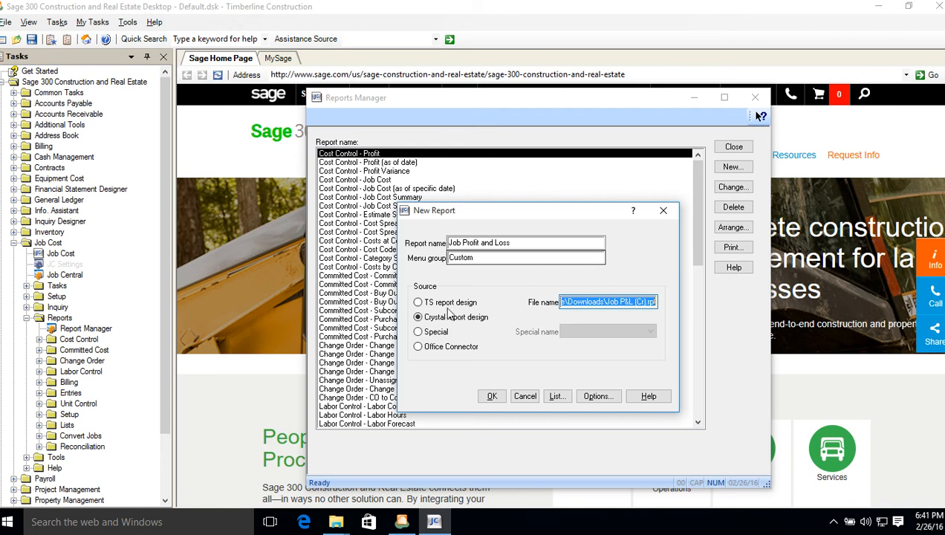
left_click(491, 400)
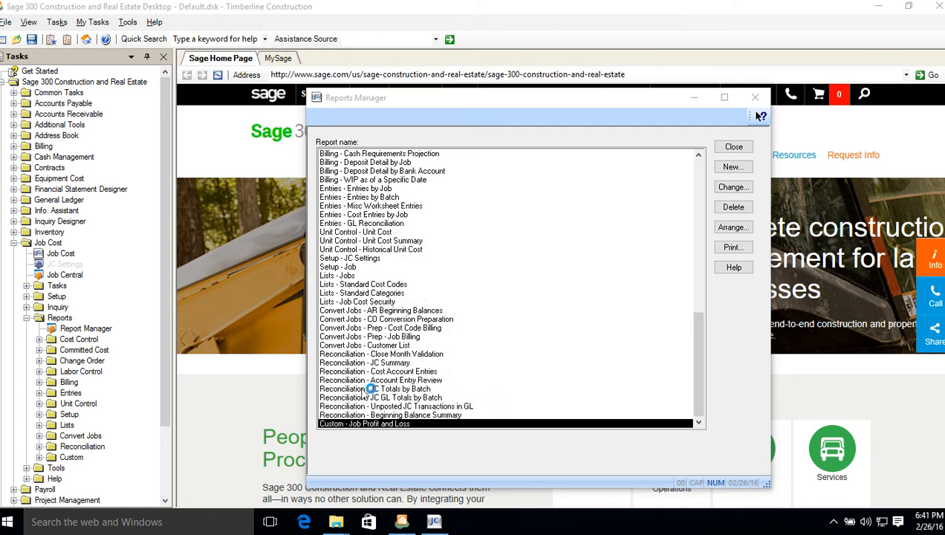
left_click(723, 146)
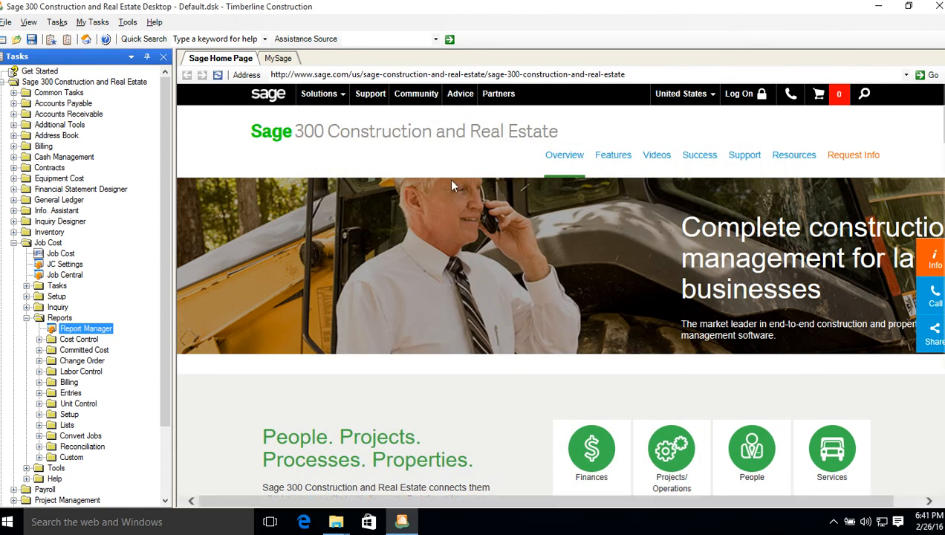
Open the Job Profit and Loss report from the Custom group of the Job Cost reports
left_click(14, 244)
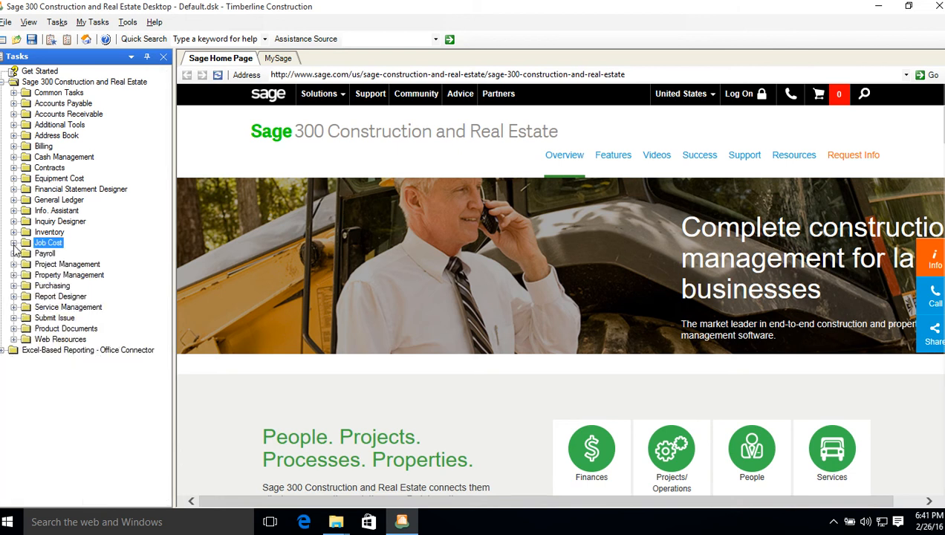
left_click(14, 244)
left_click(26, 318)
left_click(27, 318)
scroll(27, 318, "down", 3)
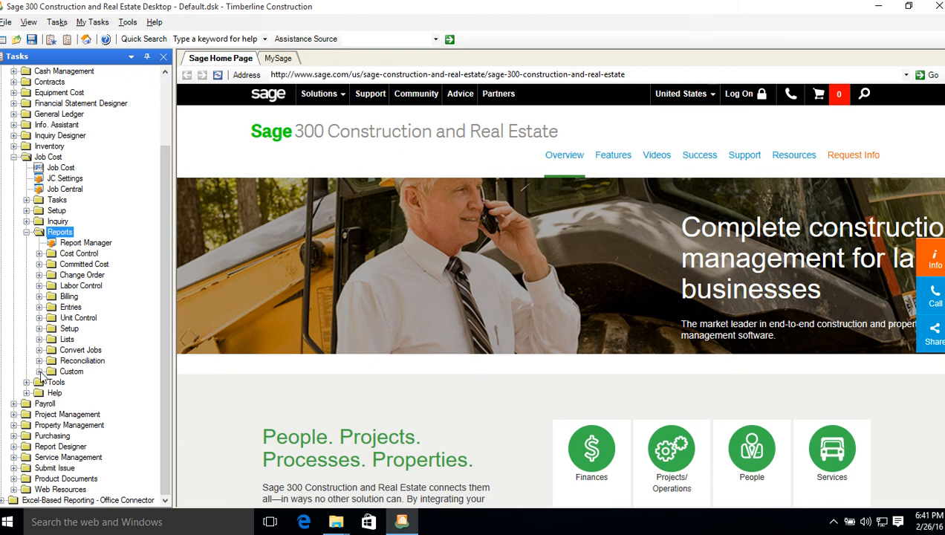
left_click(39, 372)
left_click(104, 382)
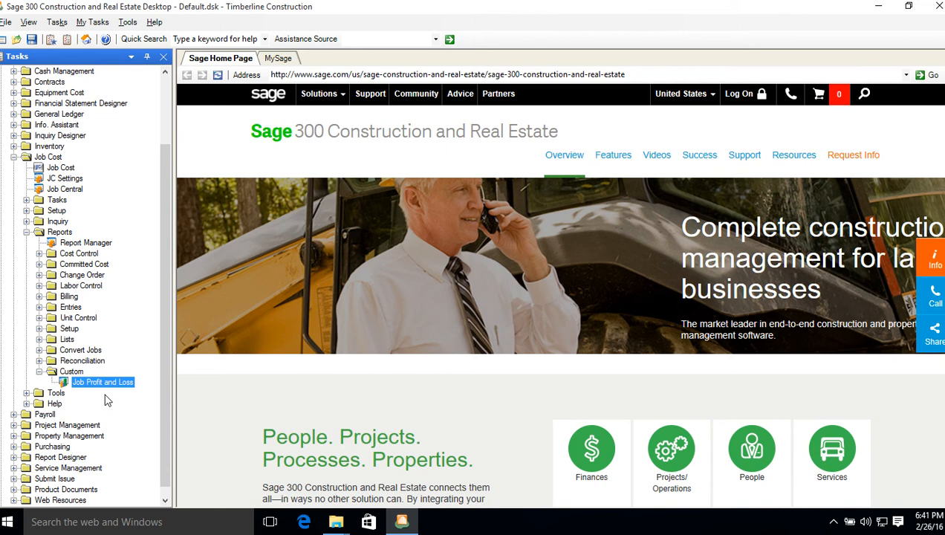
double_click(106, 385)
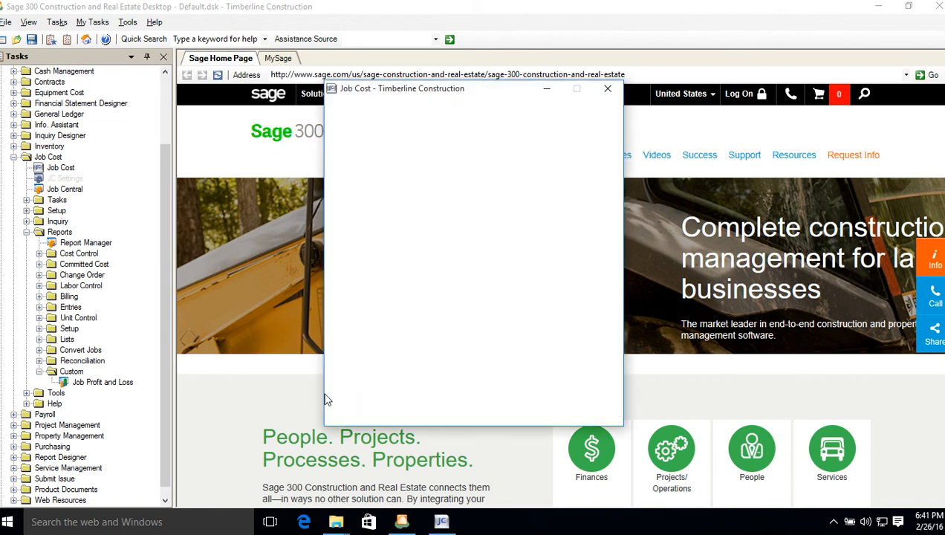
Keep the Summarize option on No and set the start of the date range to 1/01/2010
left_click(452, 153)
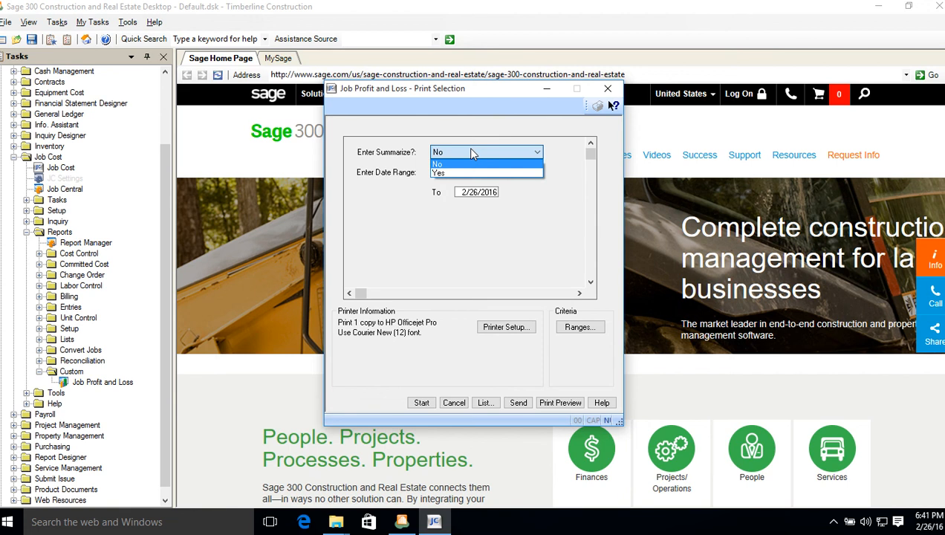
left_click(470, 152)
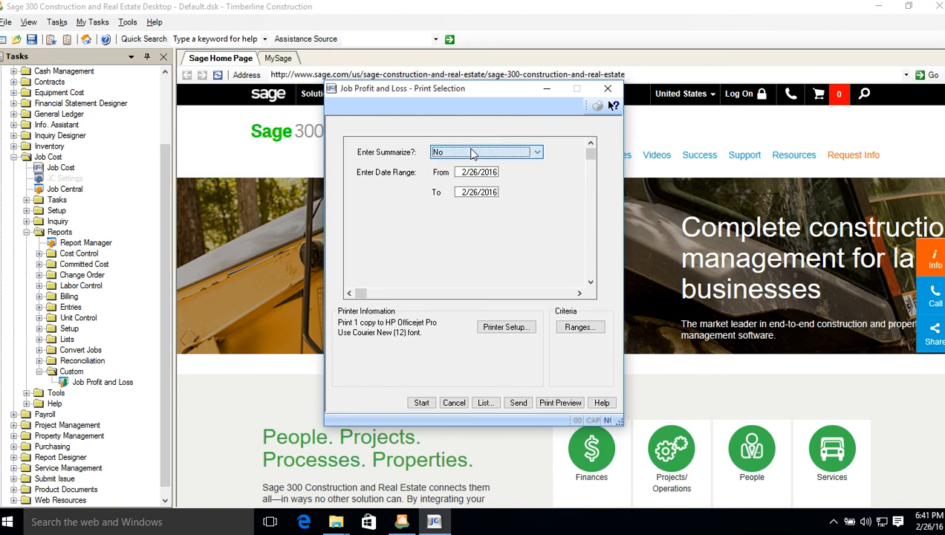
key("Tab")
type("010110")
key("Tab")
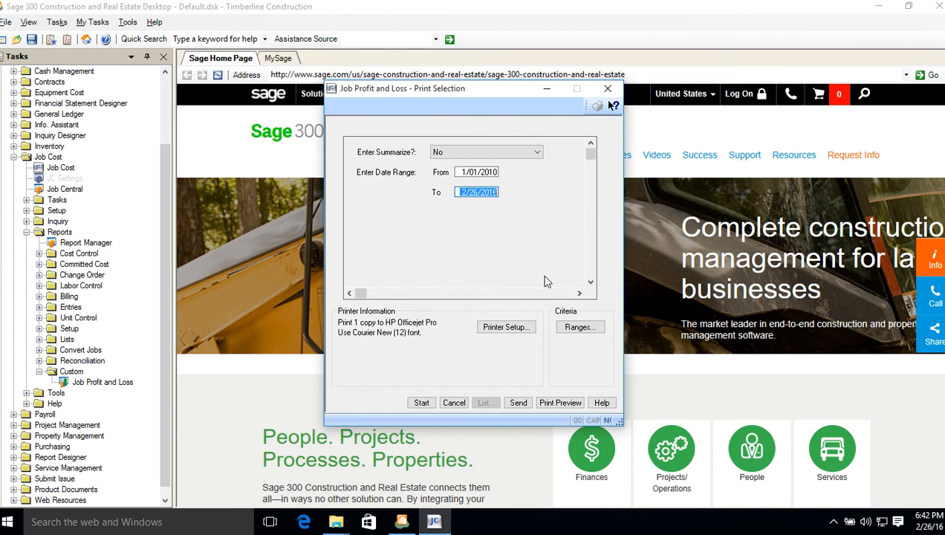
Limit the report to selected jobs, including 03-001 NW Food Warehouse, 03-003 Fort Wayne Officer's Club and 03-006 PGE Line WO#345, and open its print preview
left_click(579, 327)
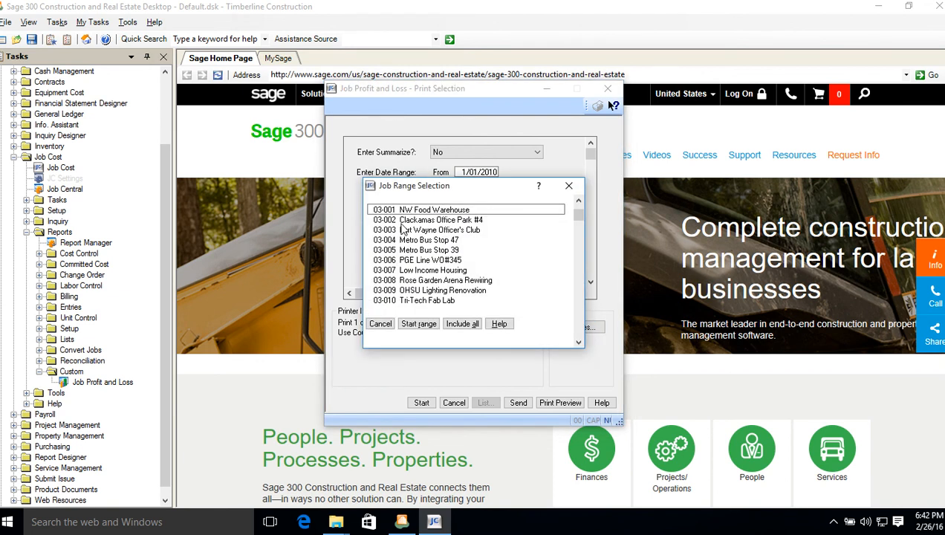
left_click(402, 210)
left_click(397, 231)
left_click(392, 251)
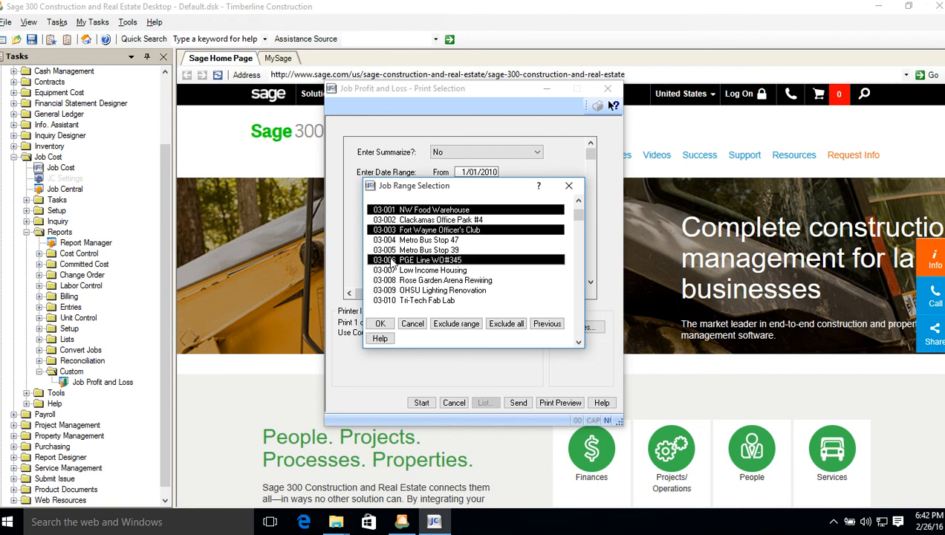
left_click(392, 260)
left_click(378, 325)
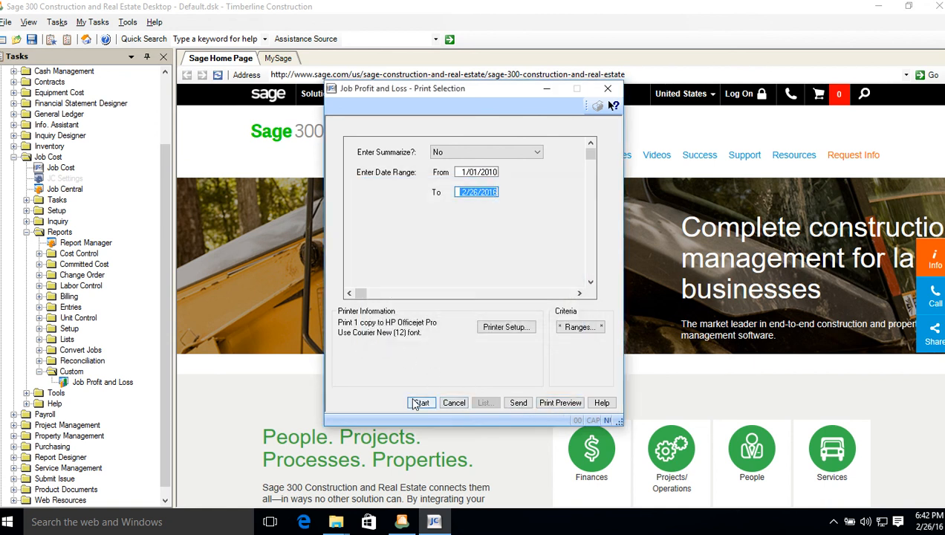
left_click(565, 403)
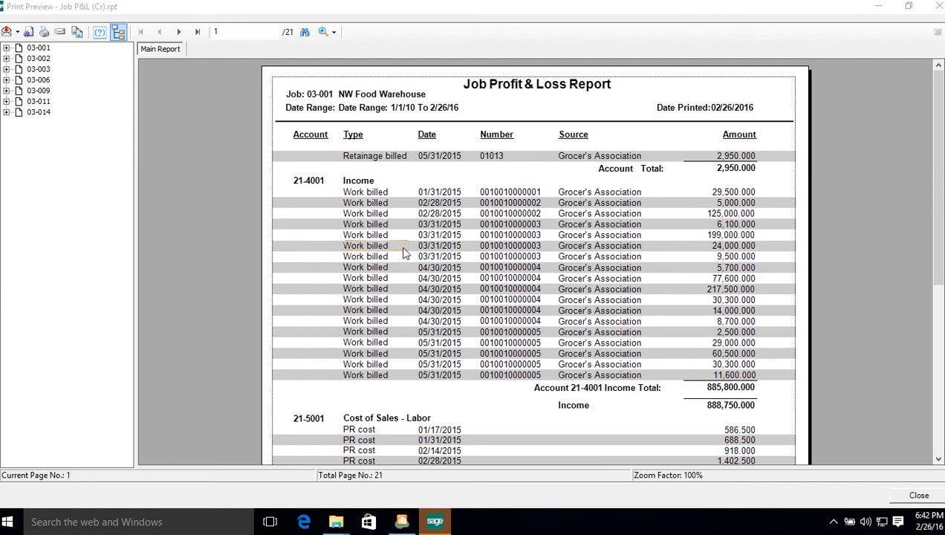
Browse the previewed report by job through 03-002, 03-003, 03-009 and 03-011, and return to job 03-001
left_click(39, 60)
left_click(39, 70)
left_click(39, 91)
left_click(39, 102)
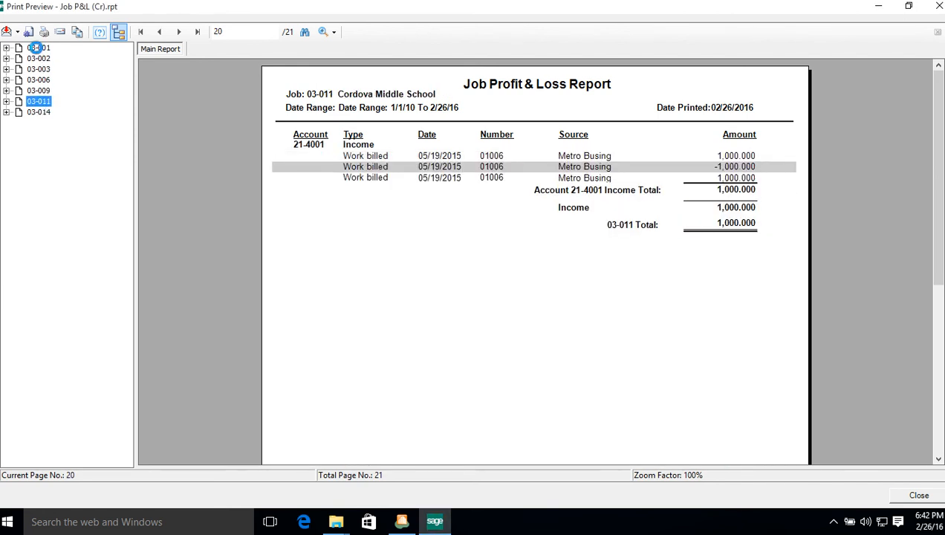
left_click(32, 49)
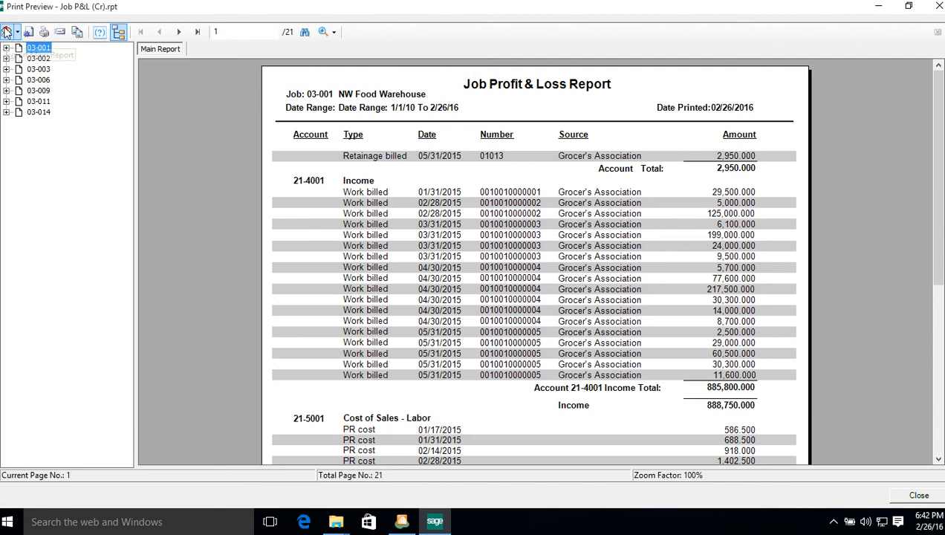